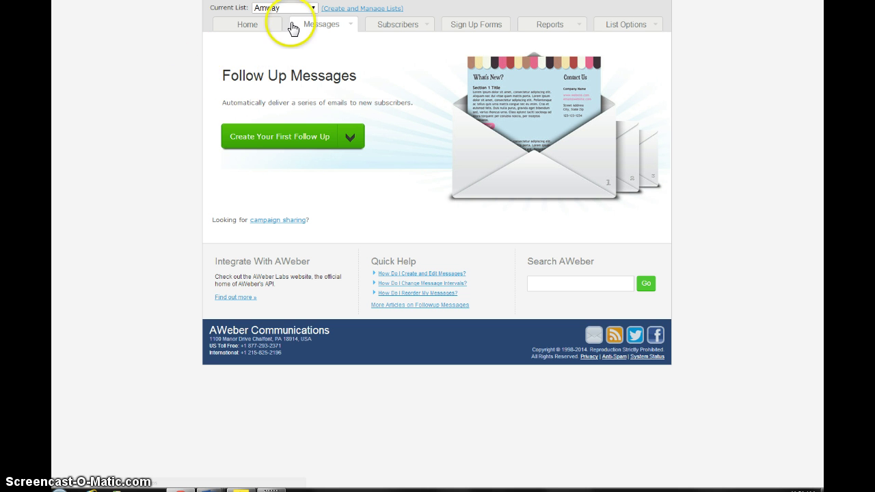
Step: Create the first follow-up message for the Amway list with the subject "Welcome To My Team"
left_click(320, 26)
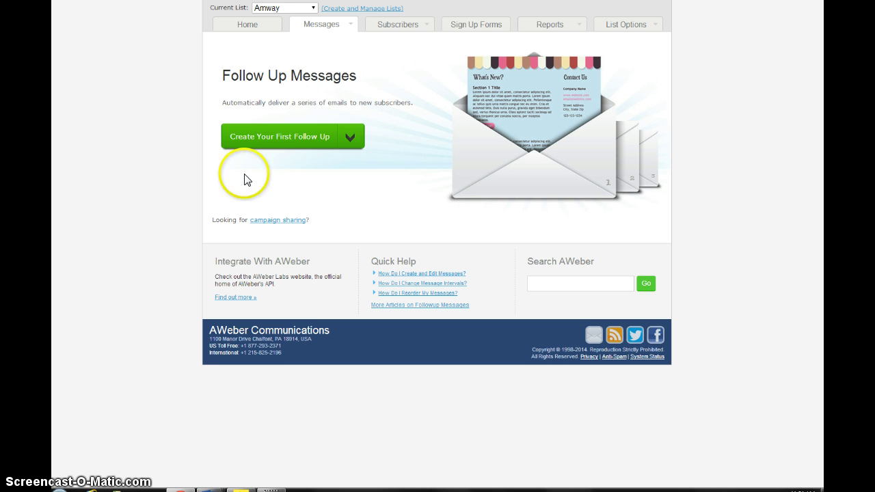
left_click(274, 143)
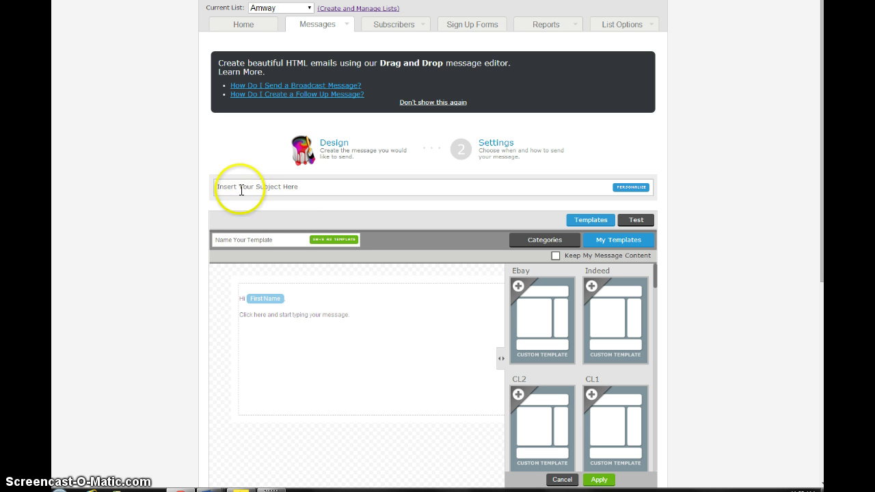
left_click(316, 186)
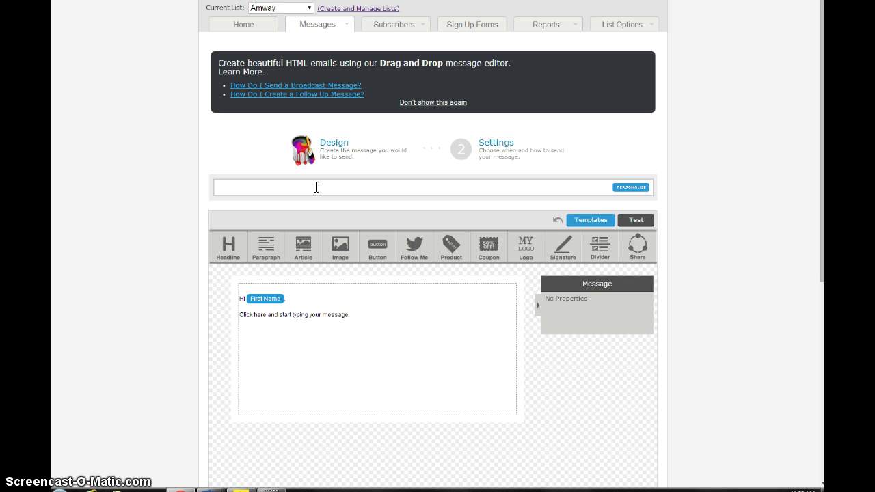
type("Welcome To my Team")
key("Left")
key("Left")
key("Left")
key("Left")
key("Left")
key("Left")
key("BackSpace")
type("M")
Step: Delete the default greeting paragraph from the message body
scroll(563, 372, "down", 3)
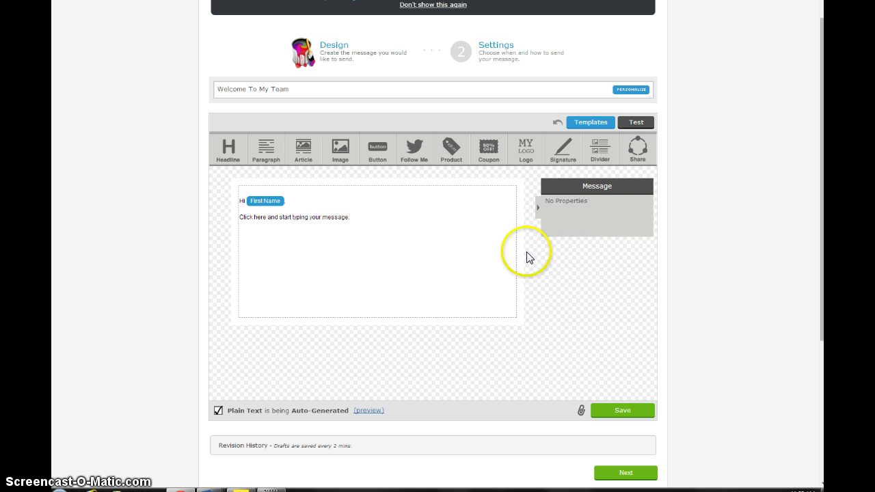
left_click(511, 191)
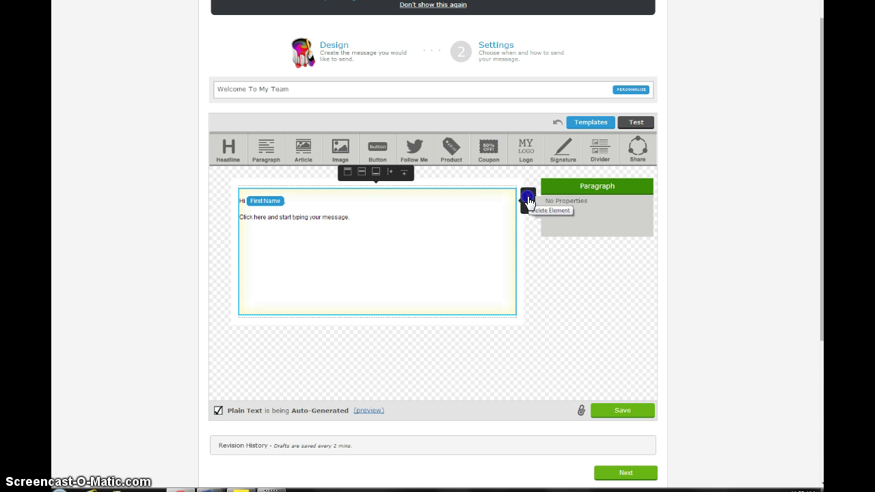
left_click(528, 198)
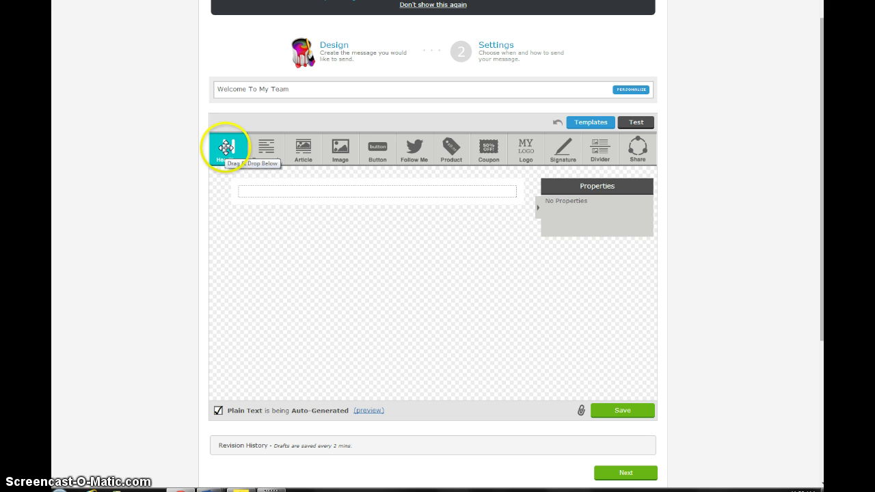
Step: Add a headline block to the empty message body reading "Welcome To My Team...."
left_click_drag(224, 148, 260, 200)
left_click(334, 199)
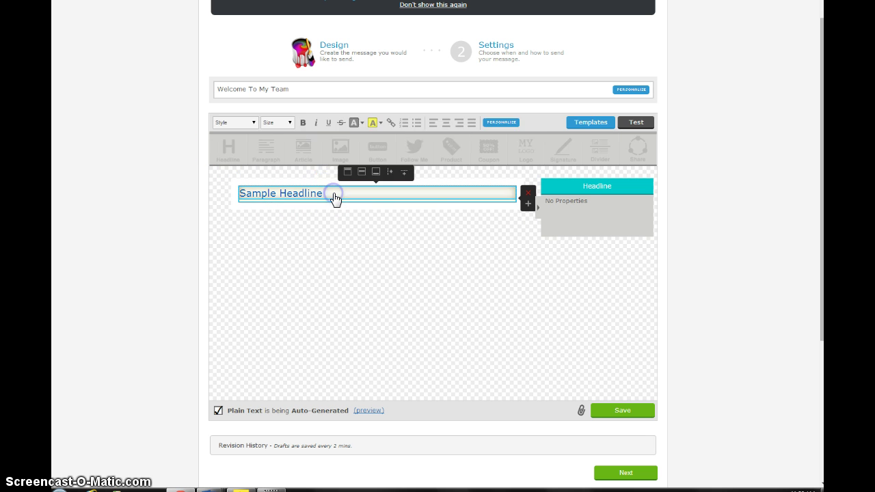
left_click(329, 195)
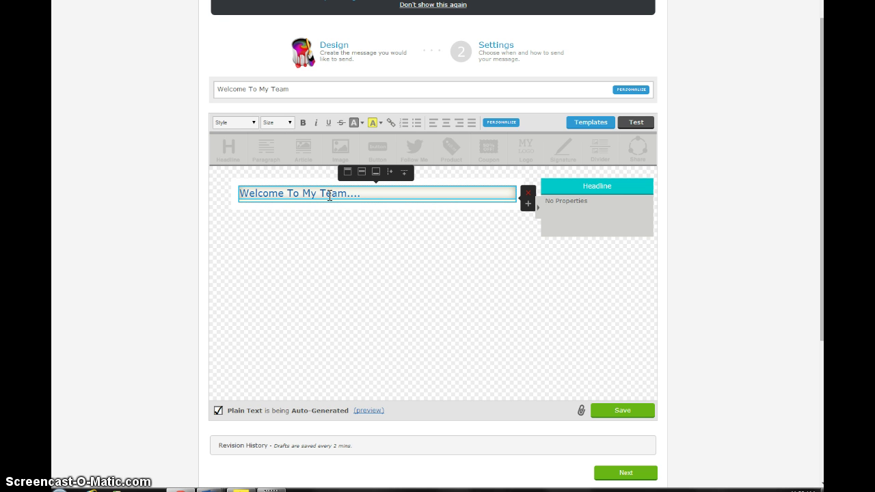
left_click(378, 197)
left_click(379, 233)
Step: Add a paragraph below the headline and replace its placeholder text with "Thank you very much for signing up to get my information."
left_click(269, 145)
left_click_drag(268, 146, 282, 227)
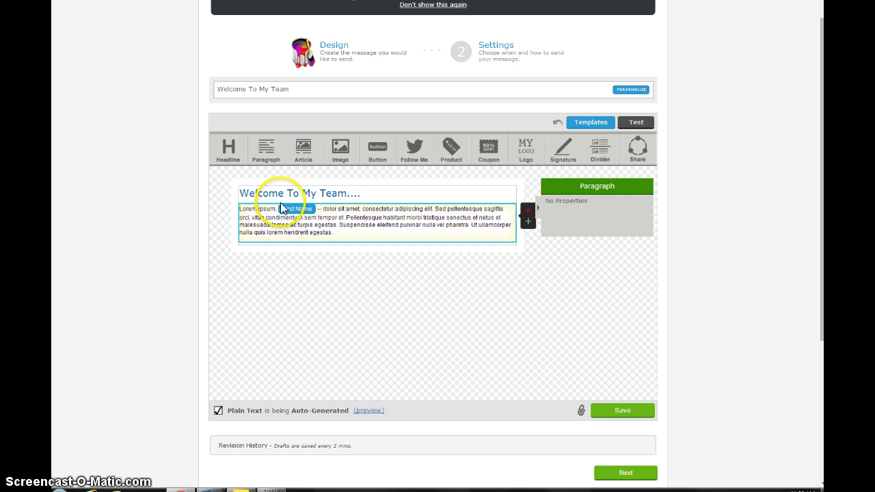
left_click(242, 212)
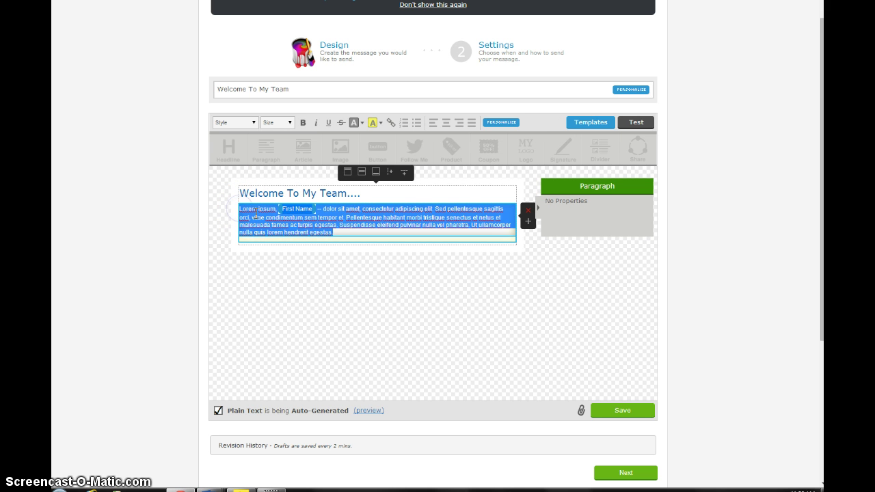
right_click(255, 213)
left_click(285, 248)
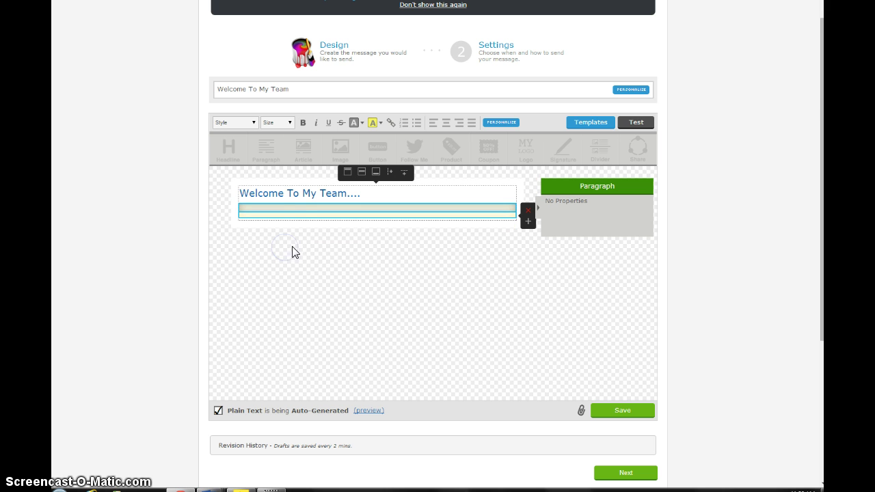
left_click(302, 207)
type("igning up to get my information.")
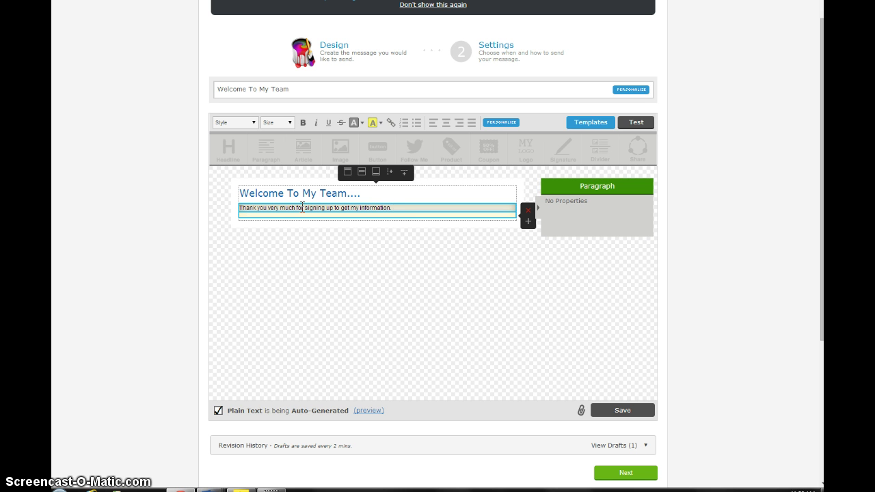
left_click(348, 219)
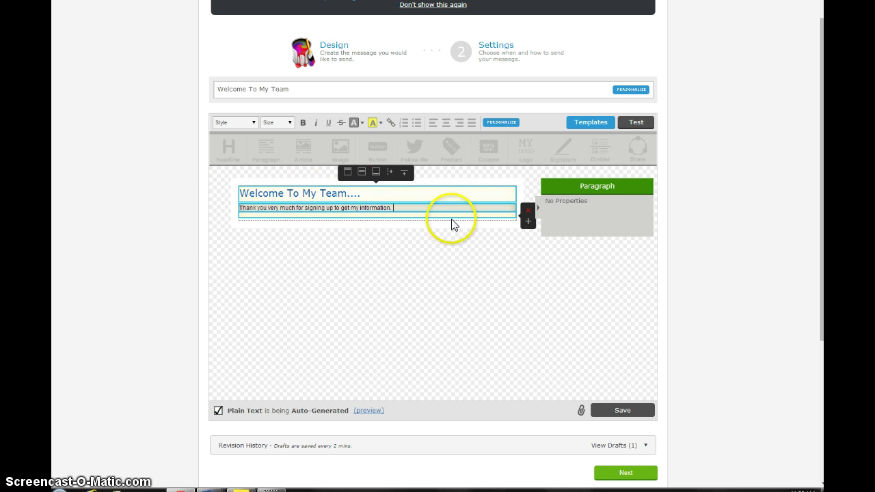
left_click(500, 242)
Step: Add a second paragraph below the thank-you line and replace its placeholder text with "Please sign up to get my free information."
left_click(266, 148)
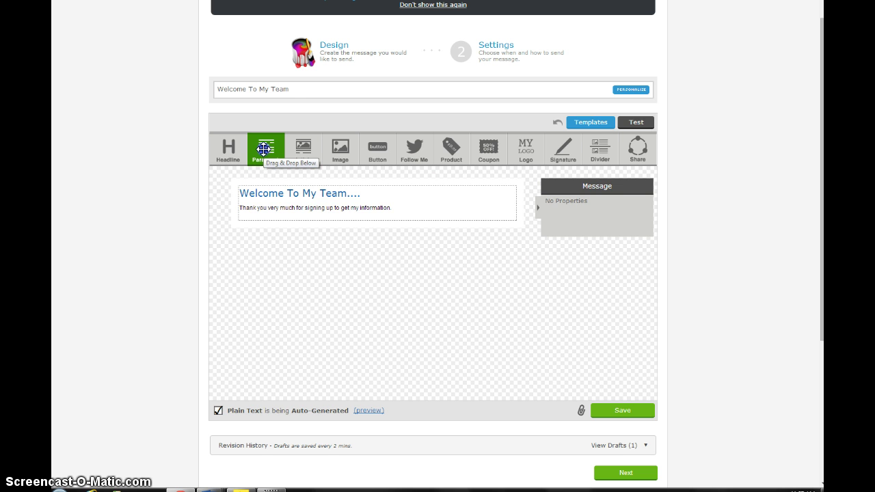
left_click_drag(263, 151, 271, 251)
double_click(244, 226)
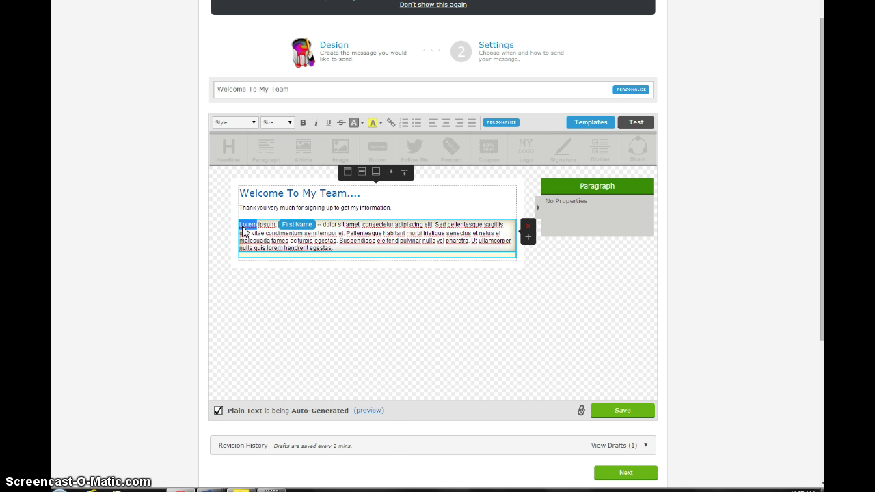
right_click(230, 223)
left_click(221, 251)
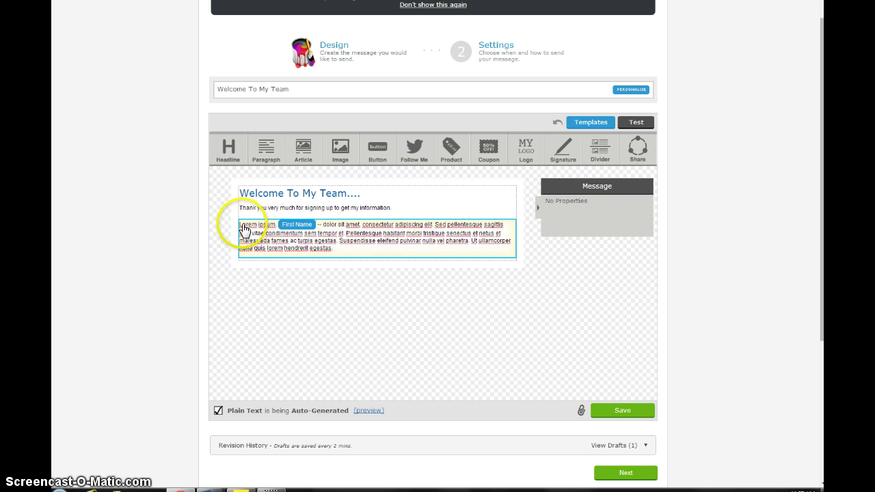
double_click(242, 225)
triple_click(242, 225)
right_click(245, 225)
left_click(274, 265)
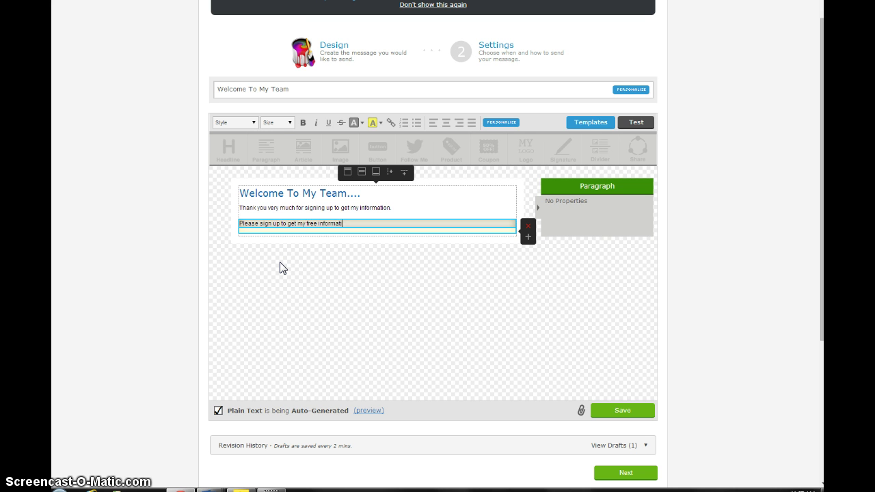
left_click(280, 262)
left_click(352, 245)
left_click(214, 192)
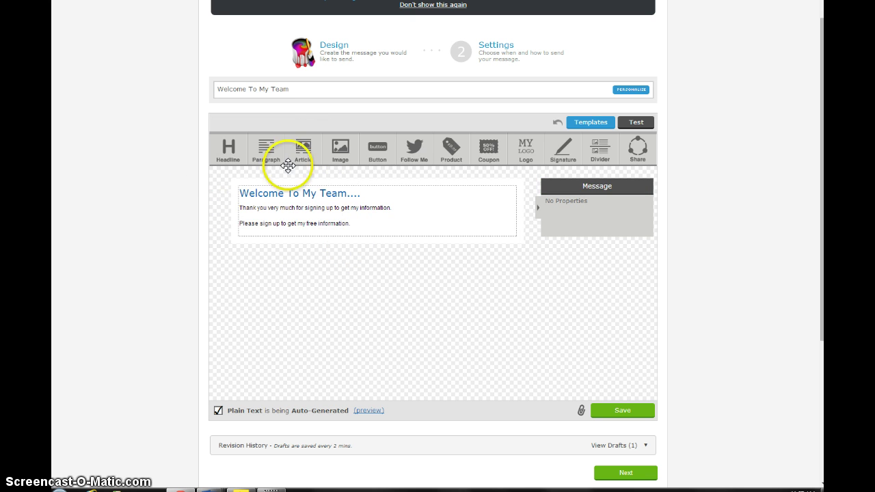
Step: Add an image block below the paragraphs and fill it with the gallery picture of a hand pointing at a red target
left_click(339, 151)
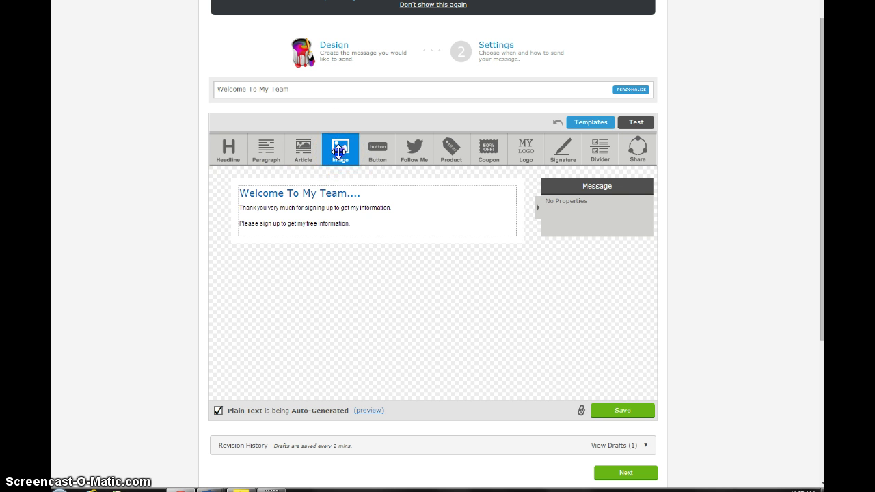
left_click_drag(339, 151, 321, 274)
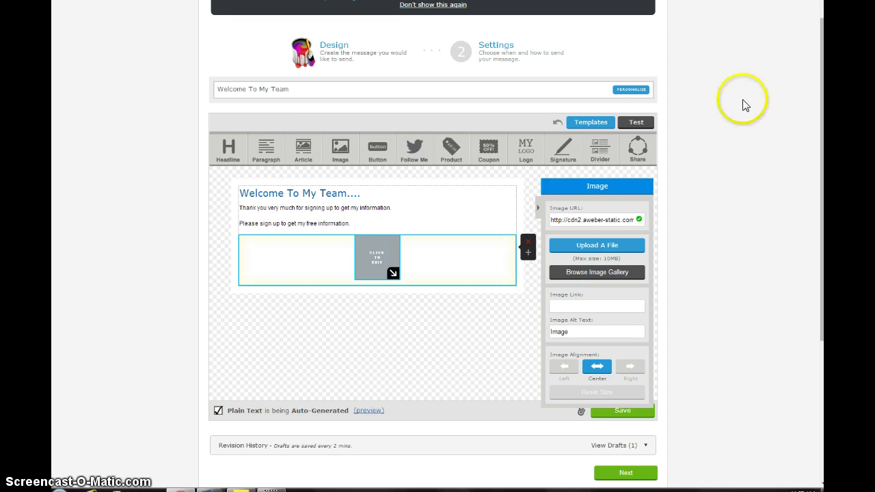
left_click(581, 273)
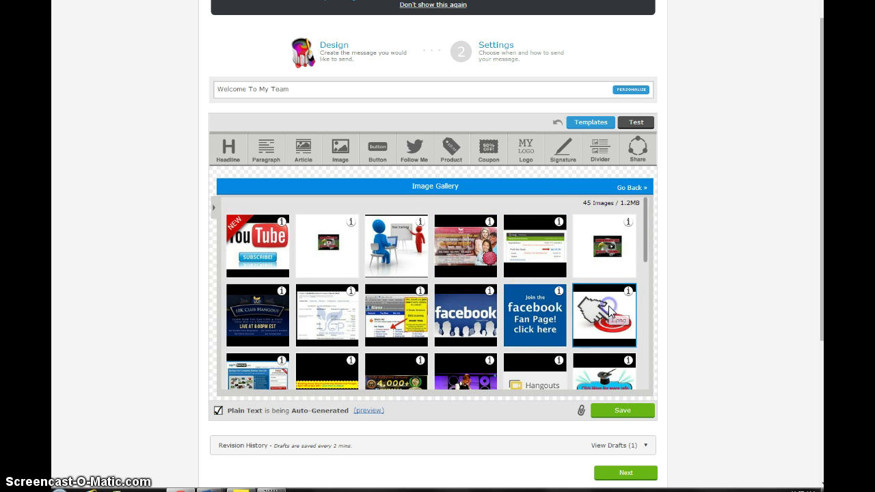
left_click(611, 311)
left_click(591, 280)
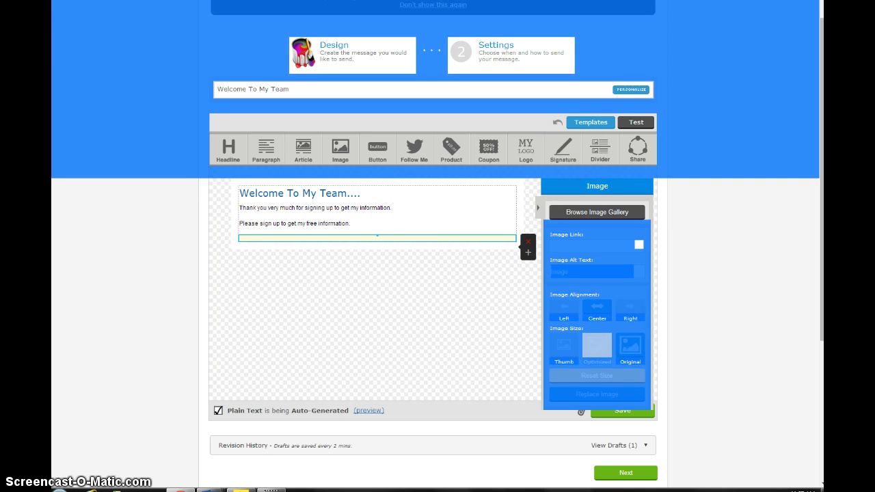
left_click(402, 303)
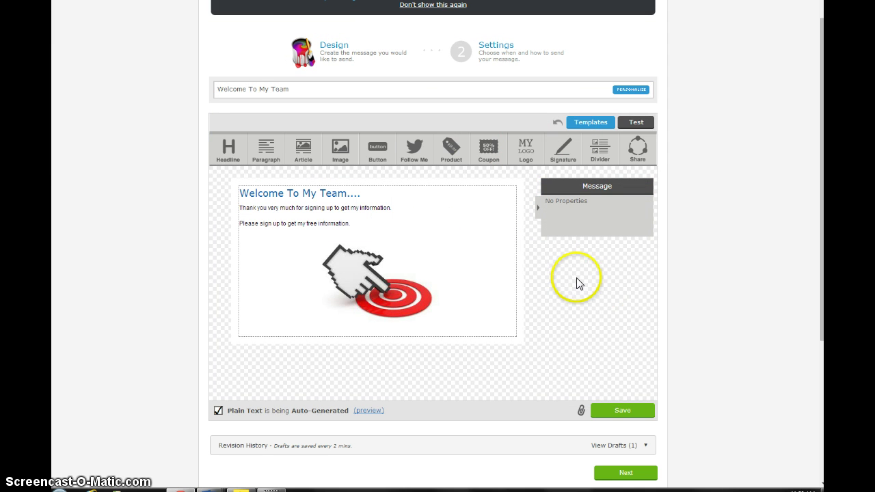
left_click(422, 300)
left_click_drag(437, 322, 379, 291)
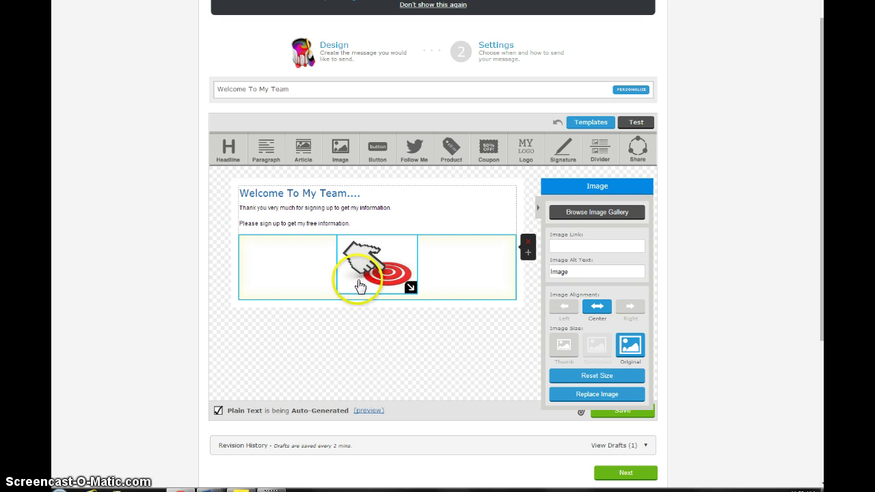
left_click(560, 245)
type("http://www.joinmh.info")
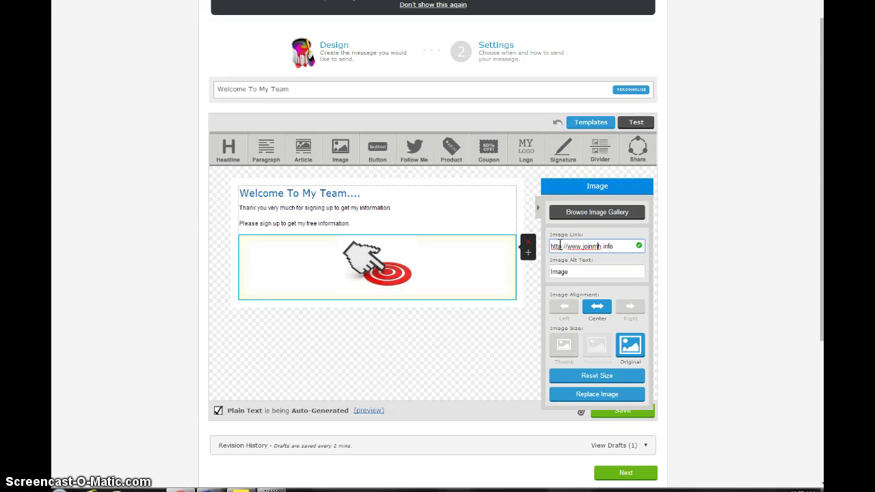
left_click(642, 250)
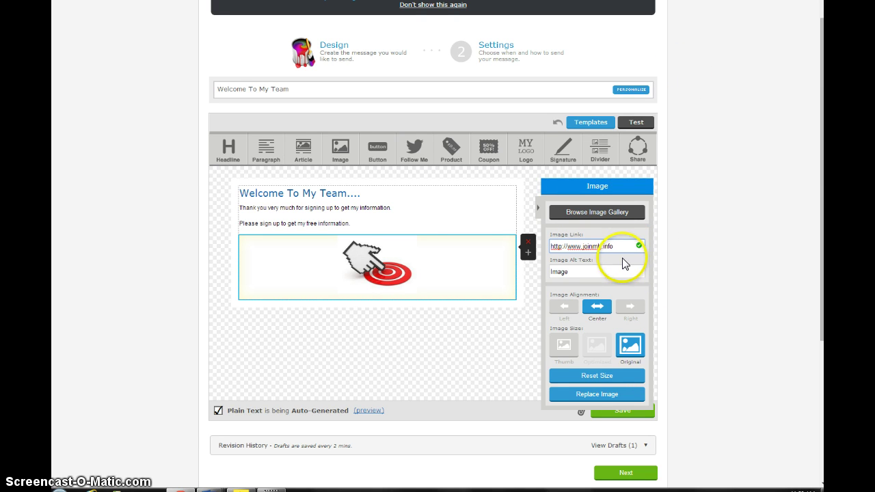
left_click(616, 246)
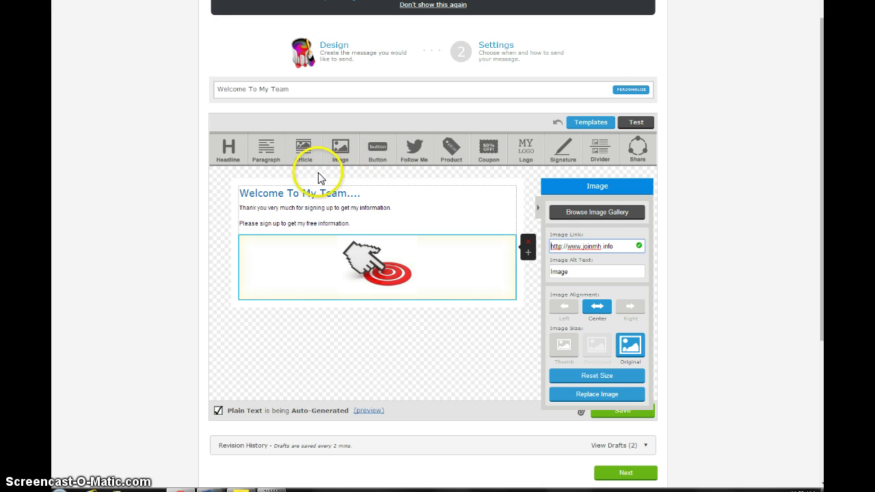
Step: Add a signature block below the target image and set its photo to the man's webcam portrait from the image gallery
mouse_move(552, 156)
left_mouse_down()
mouse_move(562, 152)
mouse_move(481, 267)
mouse_move(314, 334)
left_mouse_up()
left_click(254, 329)
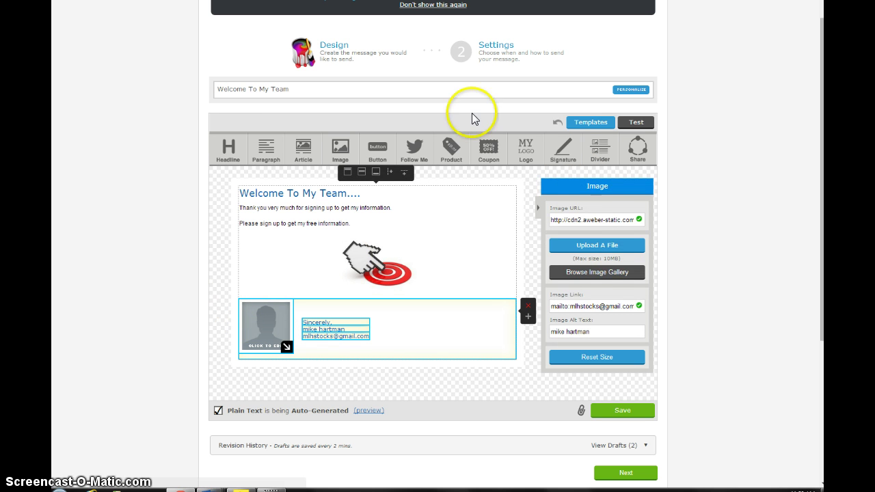
left_click(572, 274)
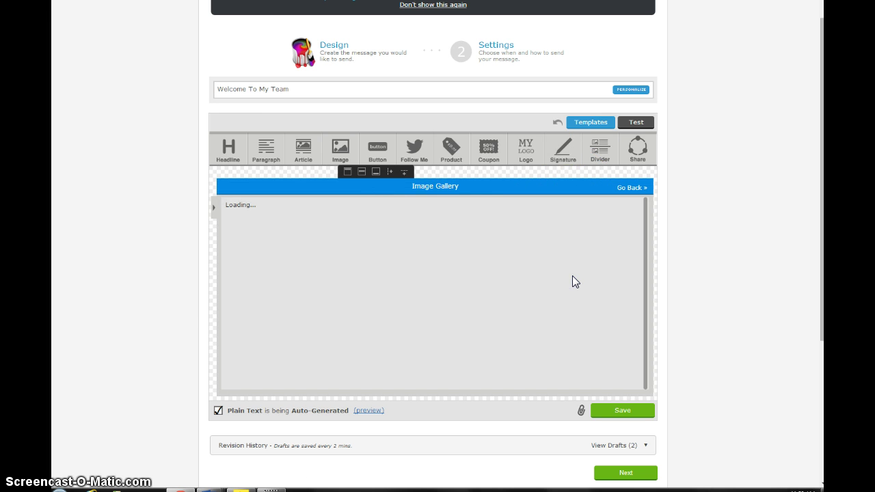
scroll(572, 281, "down", 3)
scroll(573, 281, "down", 4)
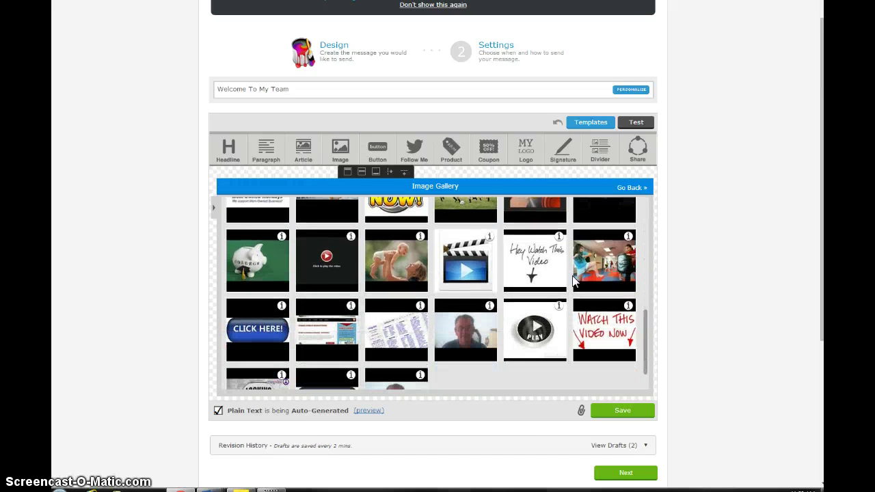
left_click(473, 332)
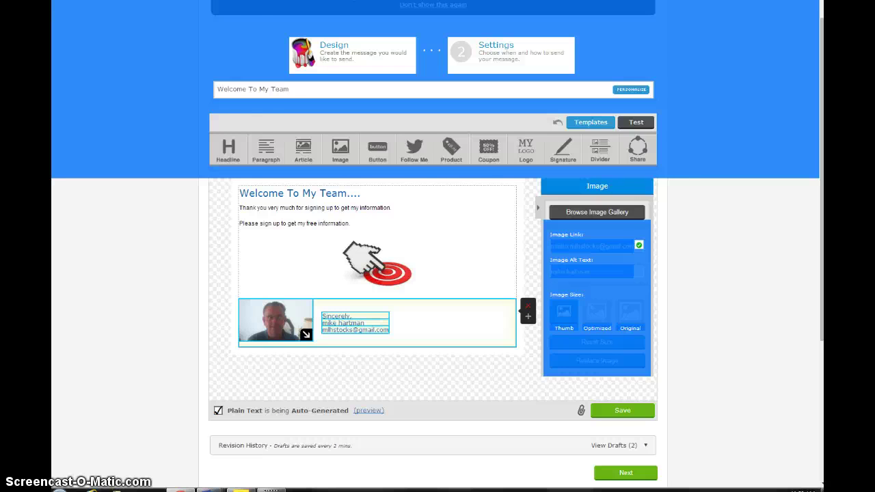
Step: Add a paragraph below the signature and replace its placeholder text with "P.S. Don't forget to get my stuff. go to: GET MY STUFF"
left_click(260, 142)
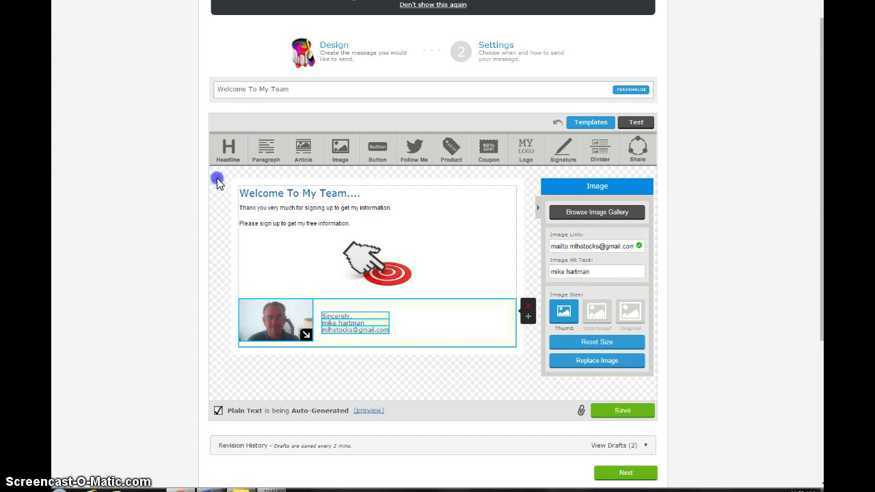
left_click_drag(264, 146, 286, 374)
left_click(247, 361)
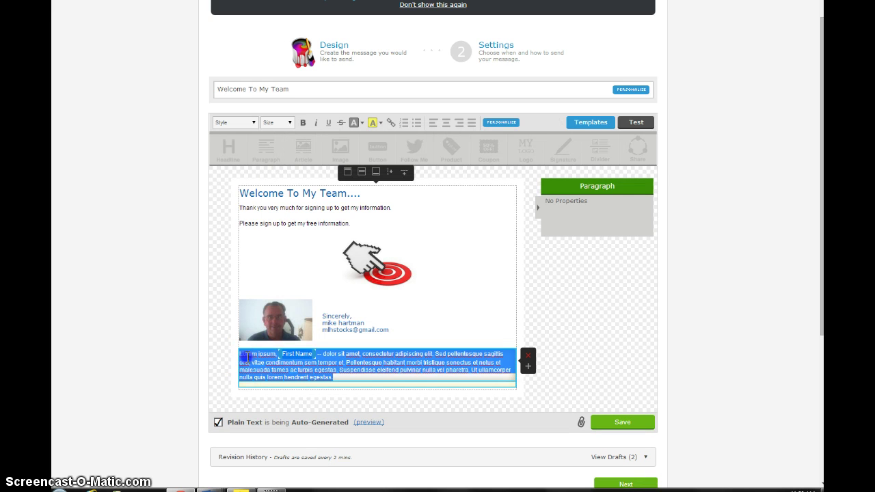
right_click(248, 360)
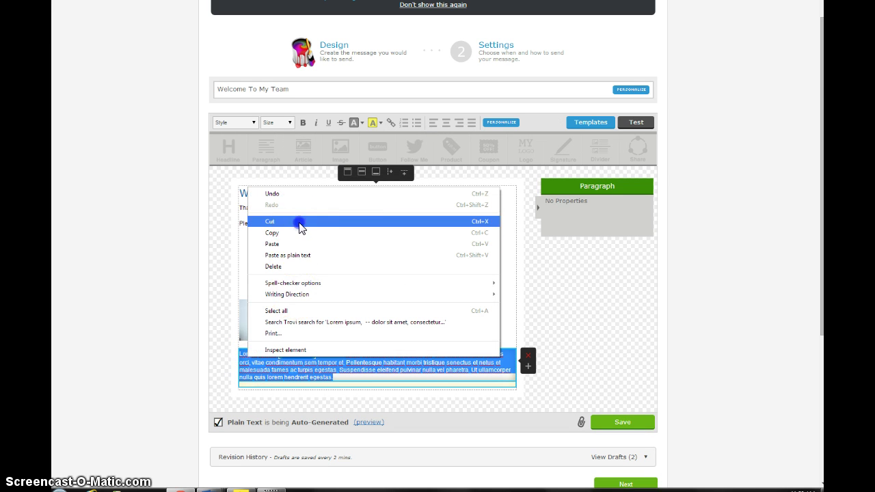
left_click(298, 233)
key("Delete")
left_click(268, 351)
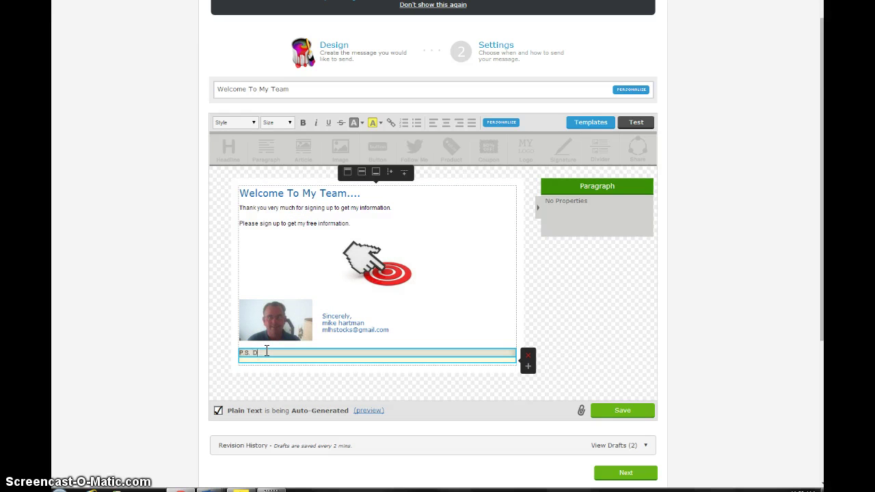
type("P.S. Dont forget to get my stuff ")
type(" go to: GET MY STUFF")
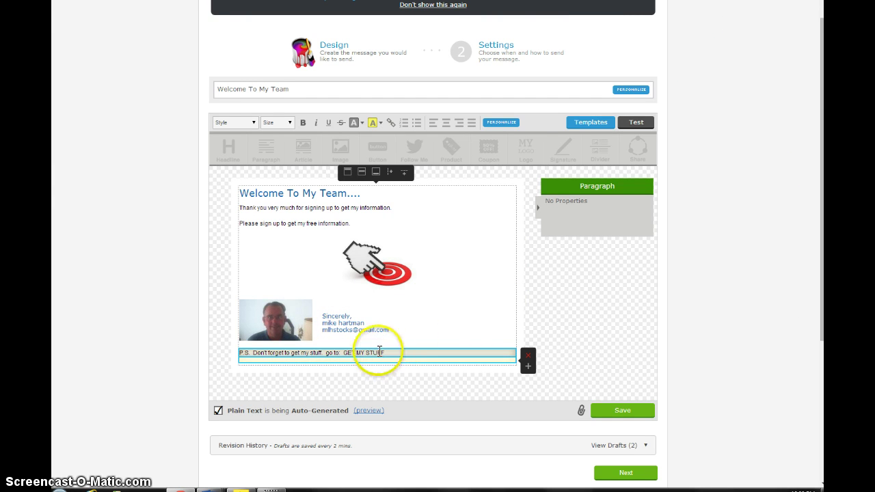
left_click_drag(385, 352, 344, 353)
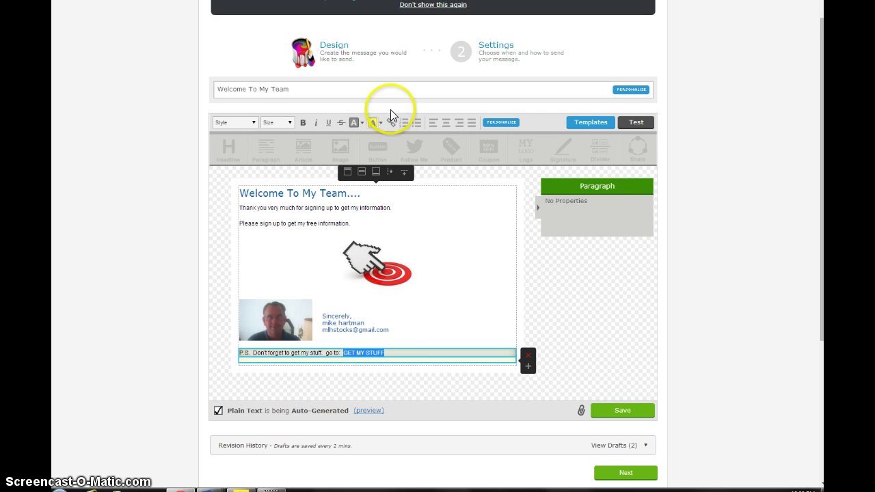
left_click(390, 123)
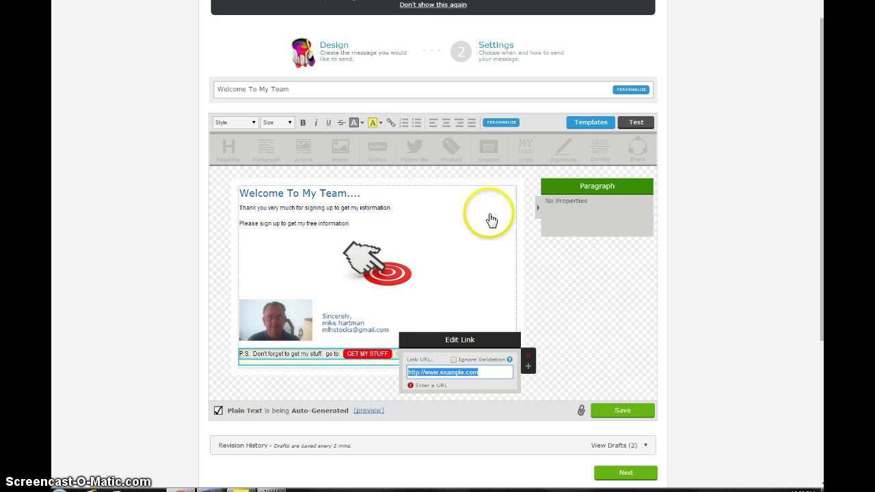
key("BackSpace")
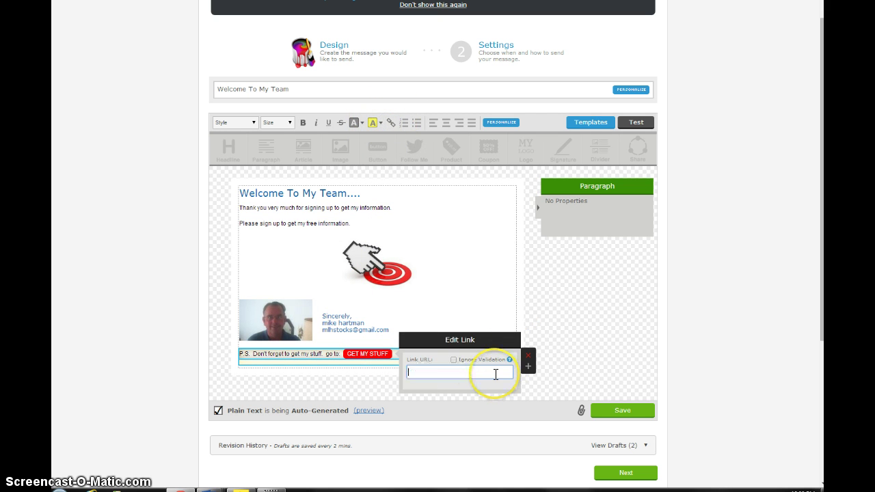
type("HTTP://WWW.JO")
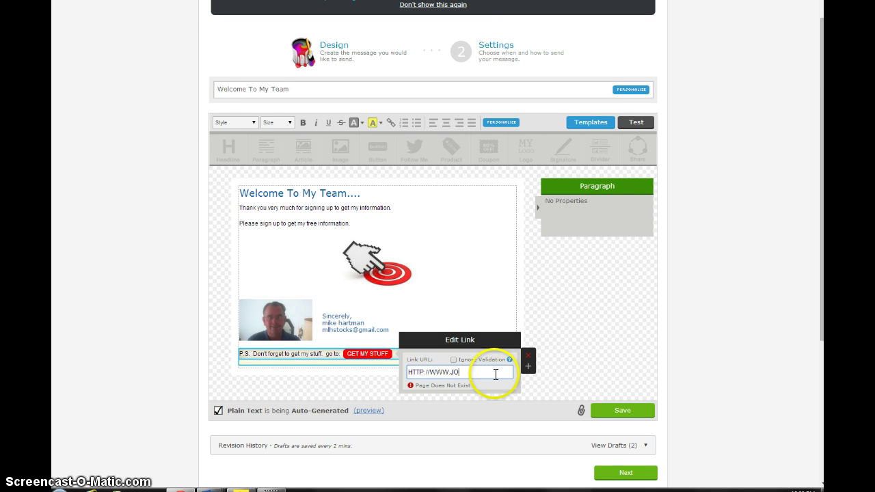
type("INMH.INFO")
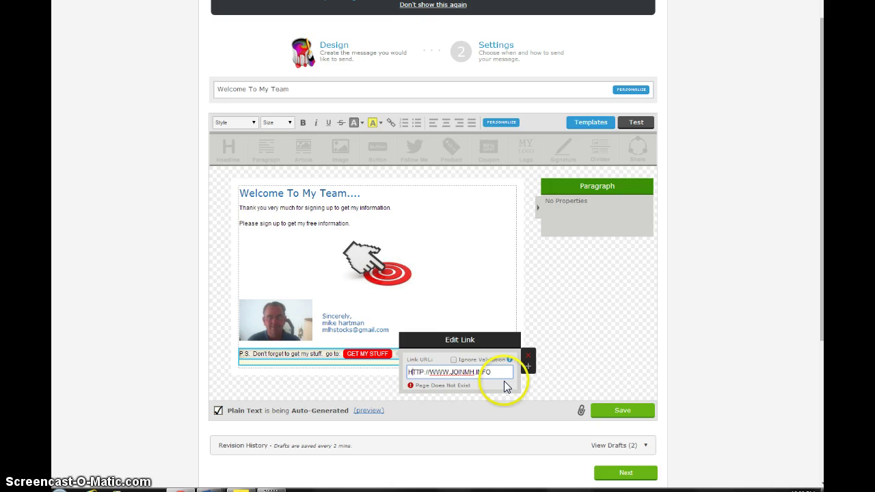
key("Delete")
key("Delete")
key("Delete")
key("Delete")
key("Delete")
key("Delete")
key("Delete")
key("Delete")
key("Delete")
key("Delete")
key("Delete")
key("Delete")
key("Delete")
key("Delete")
key("Delete")
key("Delete")
key("Delete")
key("Delete")
key("Delete")
key("Delete")
key("Delete")
key("Delete")
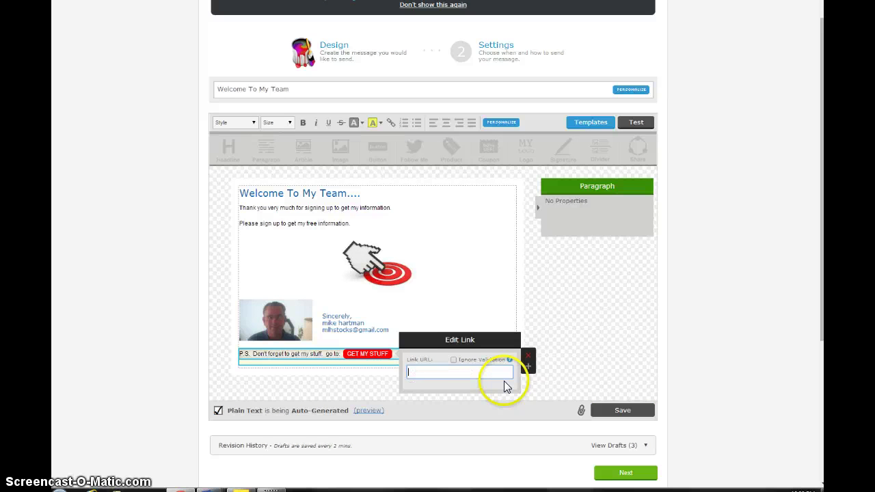
type("http://www.joinMH.info")
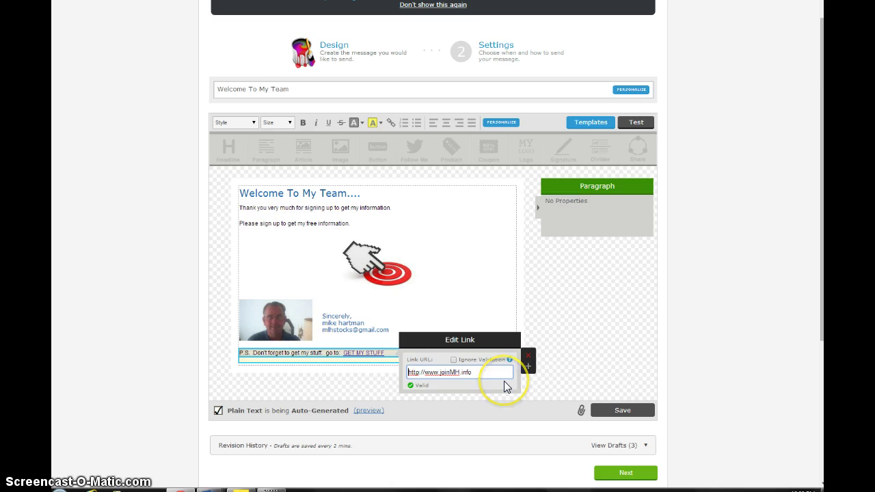
left_click(595, 309)
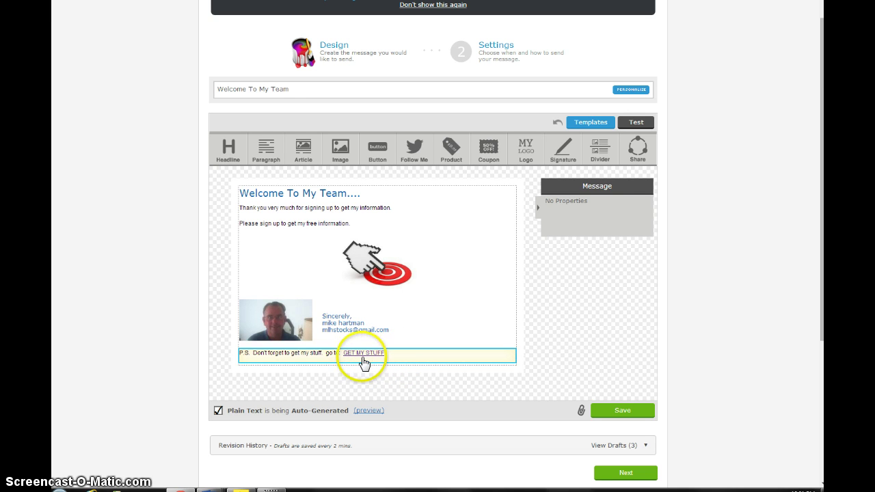
Step: Save the email message, continue to its settings, and save and exit with click tracking kept on
left_click(613, 411)
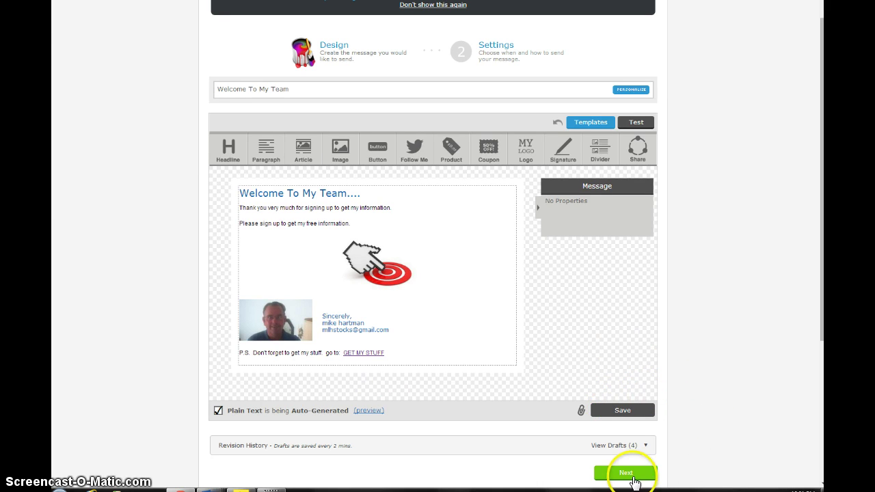
left_click(633, 477)
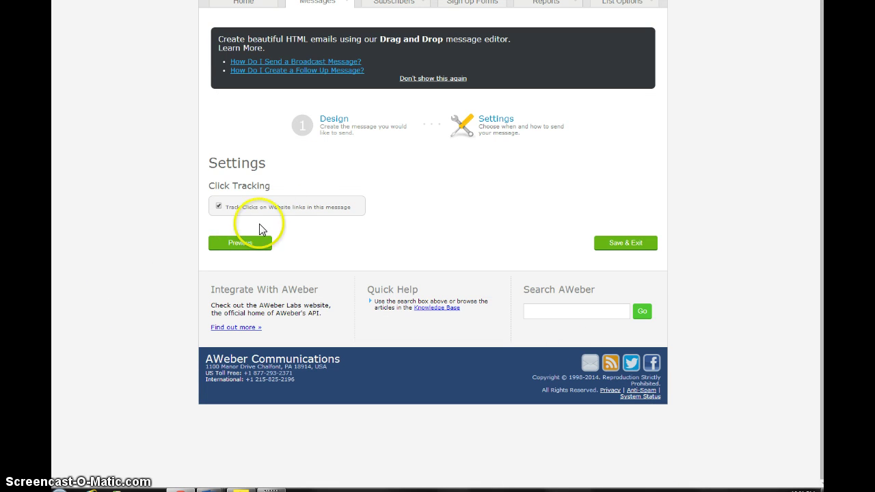
left_click(648, 244)
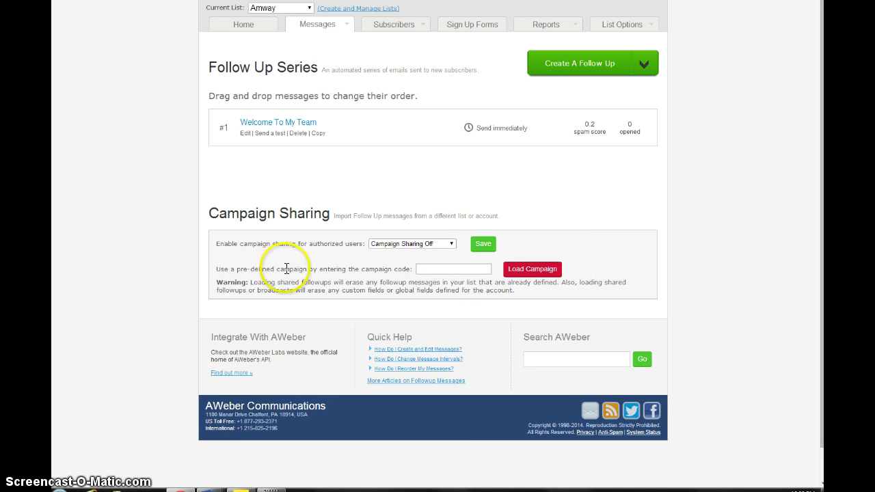
left_click(420, 271)
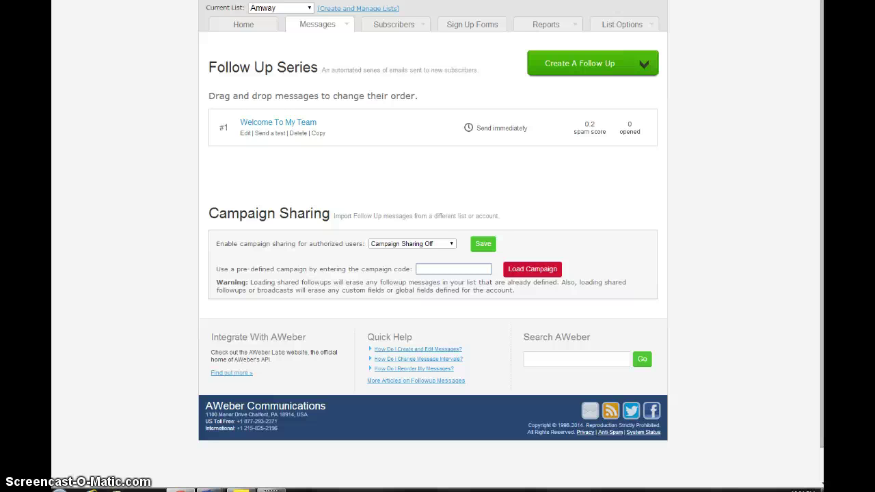
left_click(453, 269)
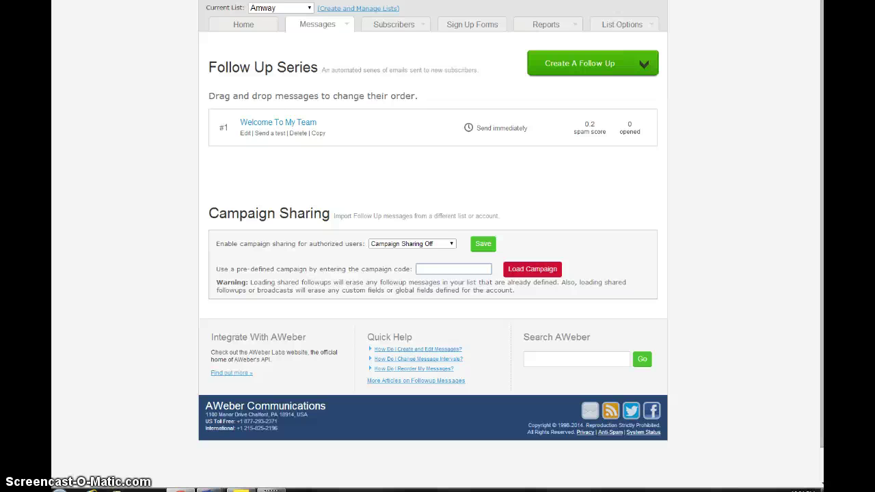